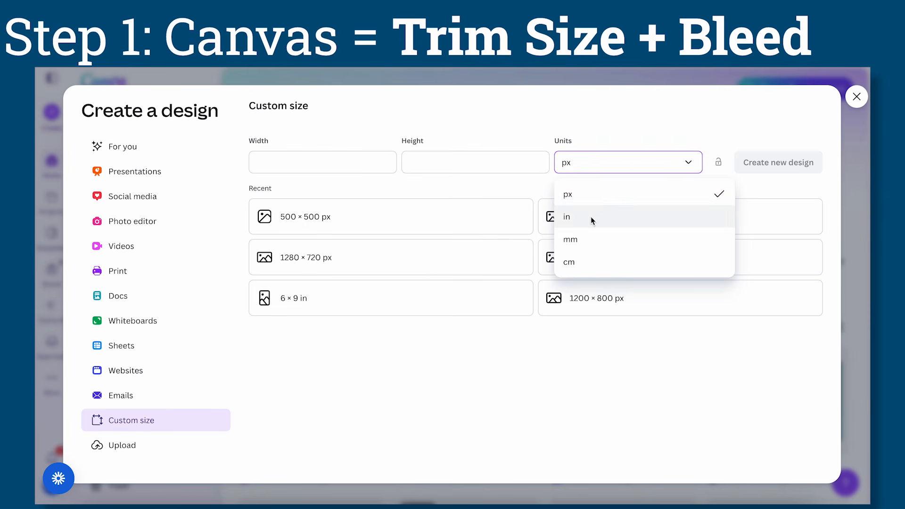
Create a new custom-size design 6.125 in wide and 9.250 in high.
click(335, 168)
text(6.125)
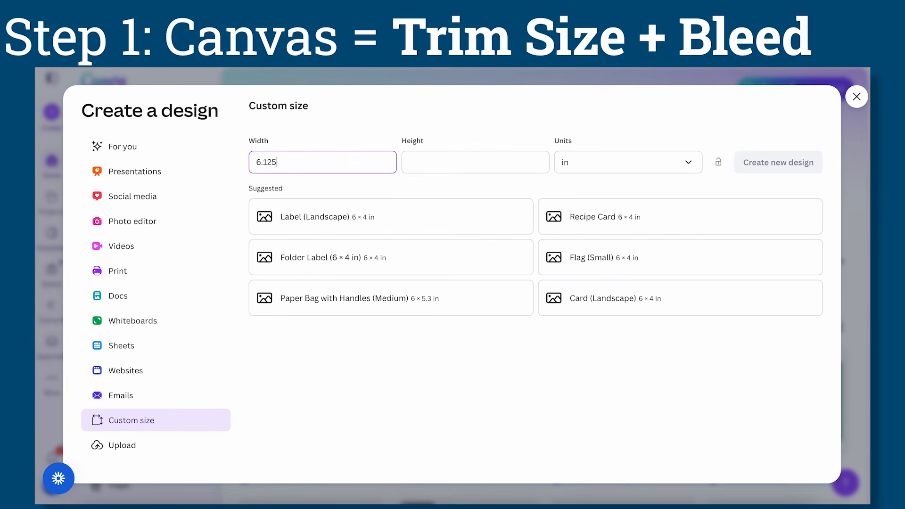
key(Tab)
text(9.250)
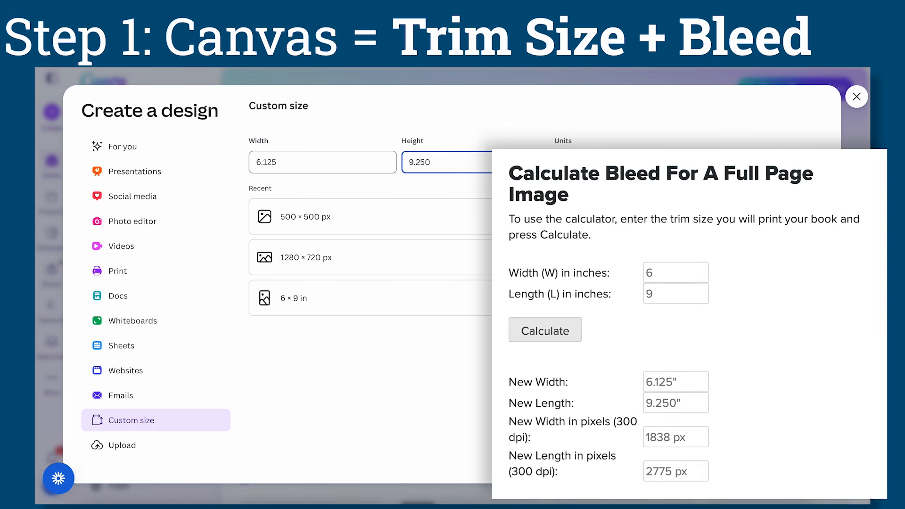
click(778, 162)
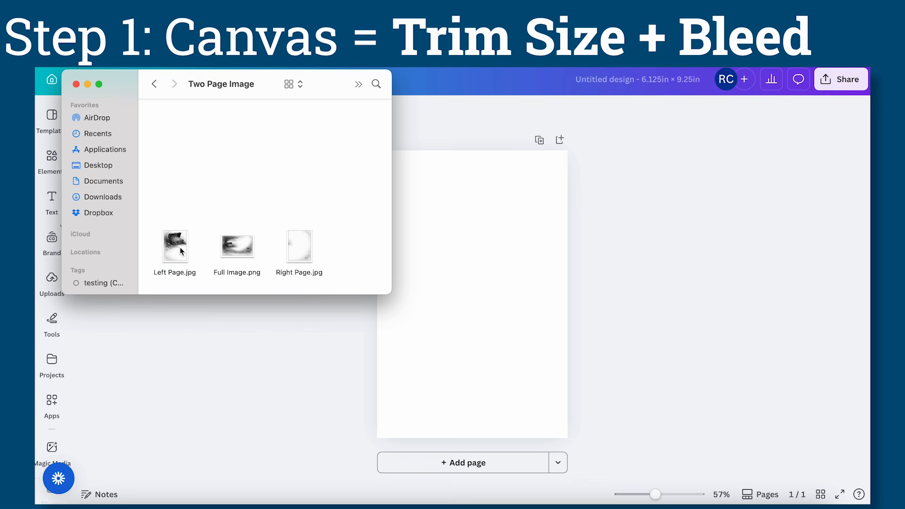
Place Left Page.jpg on the blank page and enlarge it to cover the whole canvas.
drag(181, 250, 450, 265)
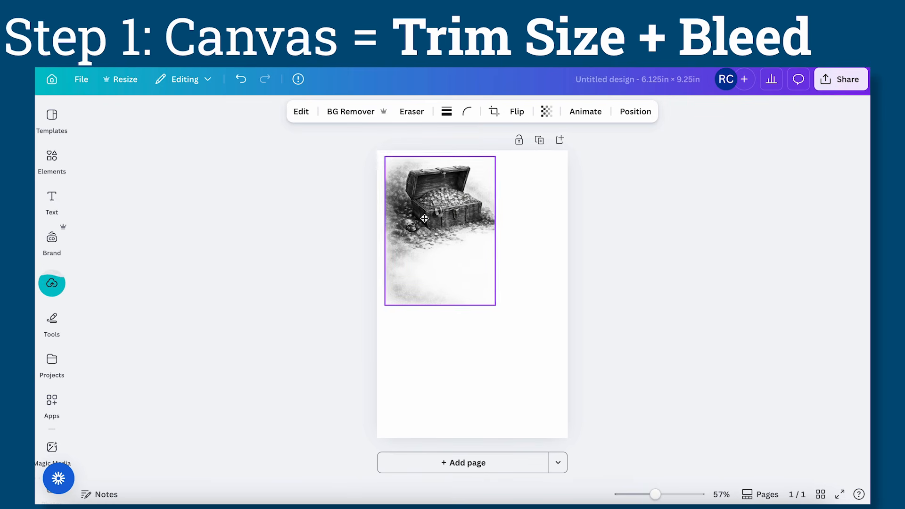
drag(493, 309, 584, 448)
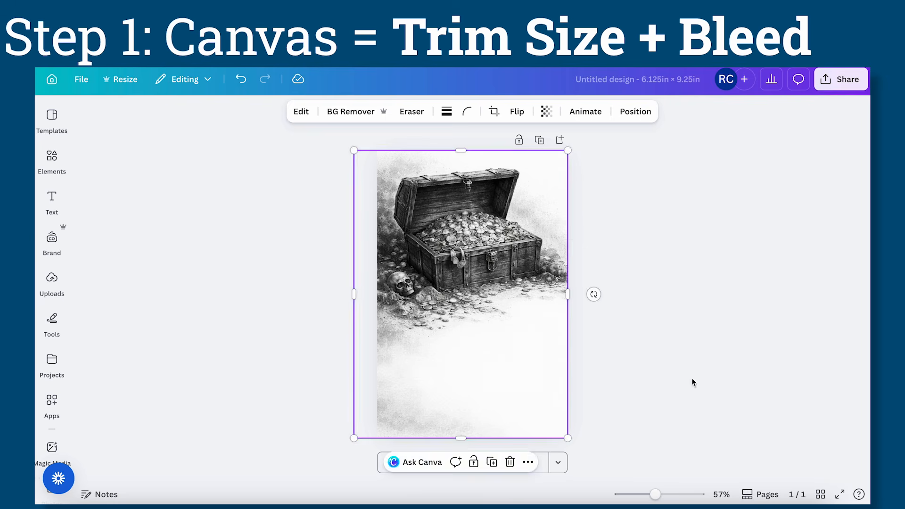
click(702, 422)
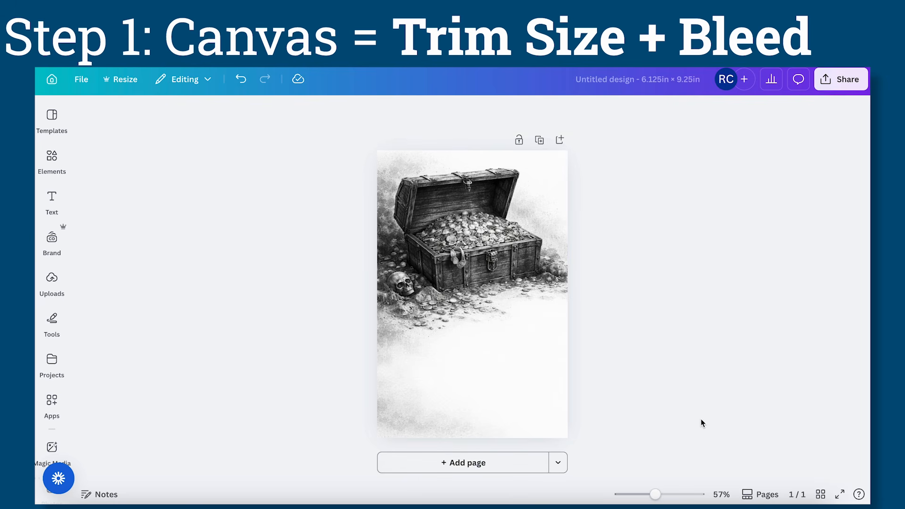
Add a second page and fill its whole canvas with Right Page.jpg.
click(476, 463)
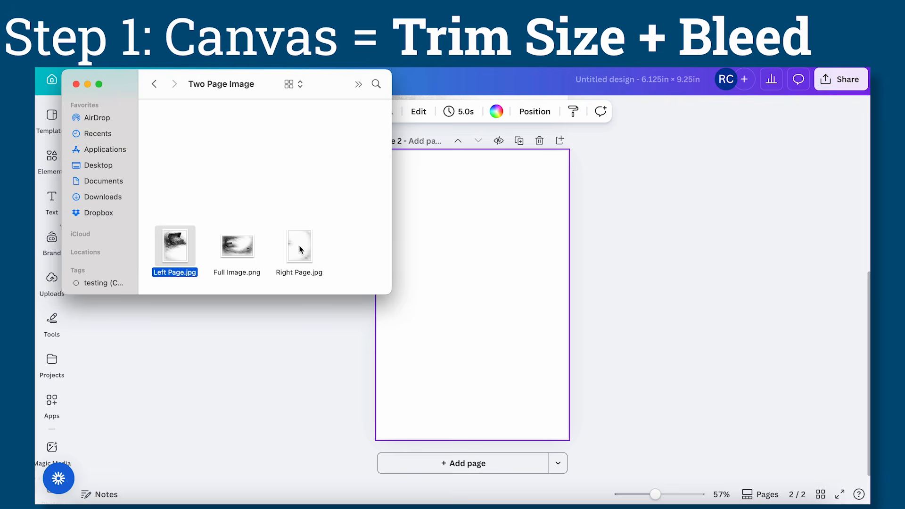
drag(298, 247, 523, 199)
drag(457, 299, 379, 462)
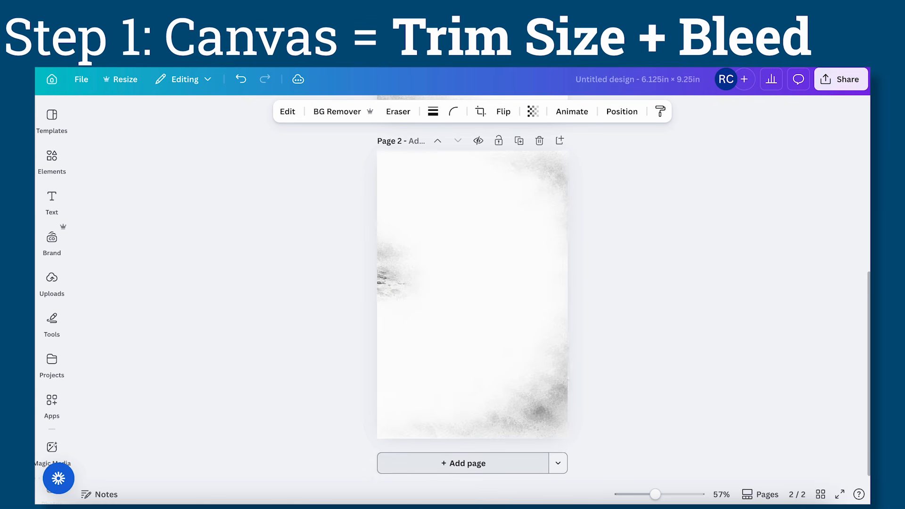
click(646, 373)
scroll(647, 376, up, 5)
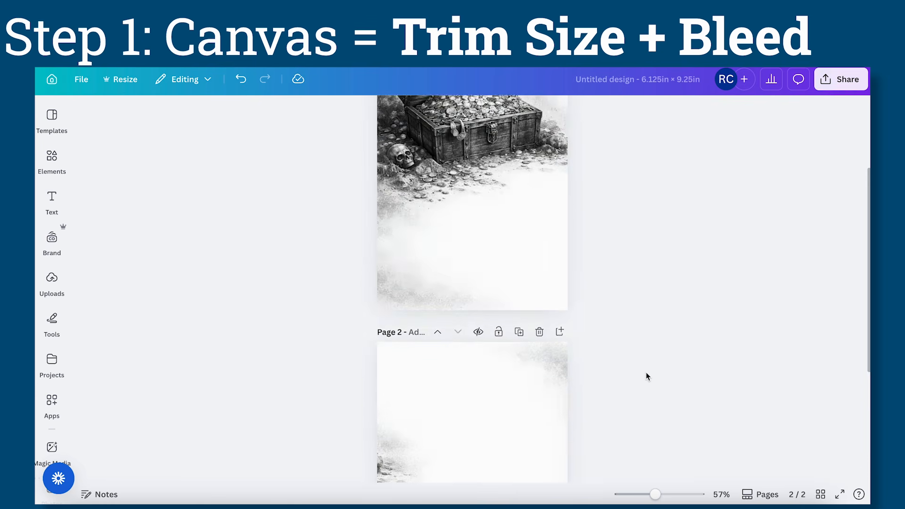
scroll(646, 376, up, 2)
scroll(646, 375, down, 6)
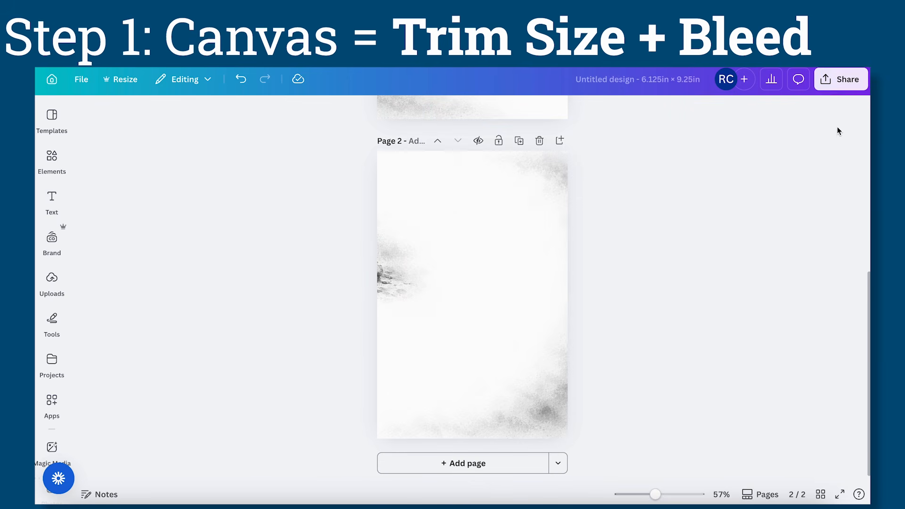
Download both pages as JPG files at maximum quality.
click(856, 82)
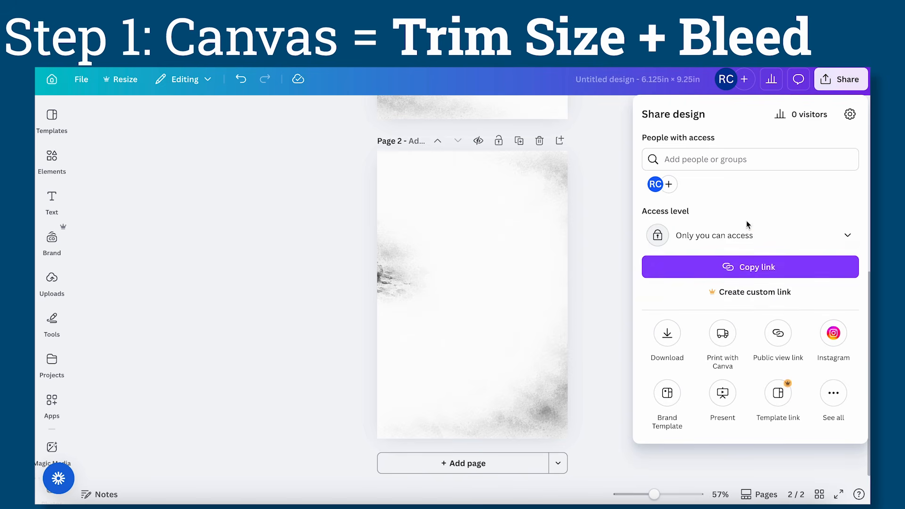
click(679, 337)
click(689, 163)
click(676, 193)
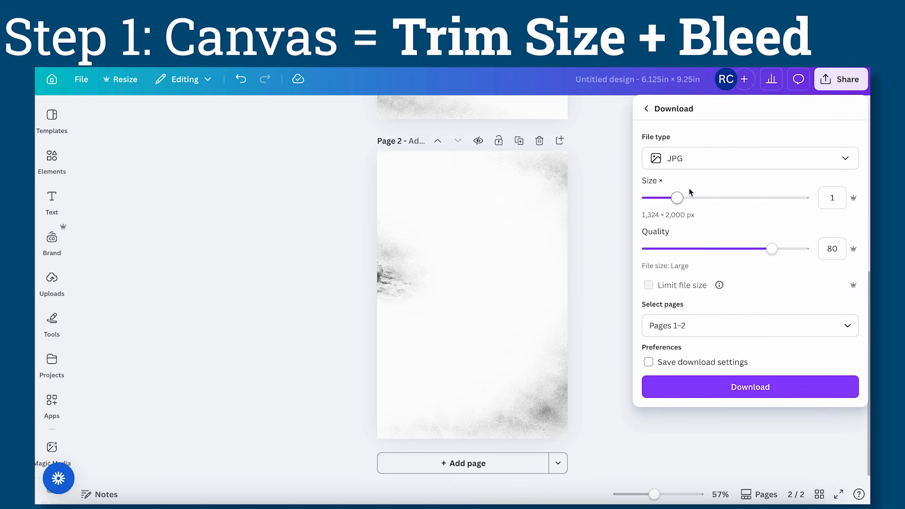
drag(770, 248, 816, 248)
click(780, 391)
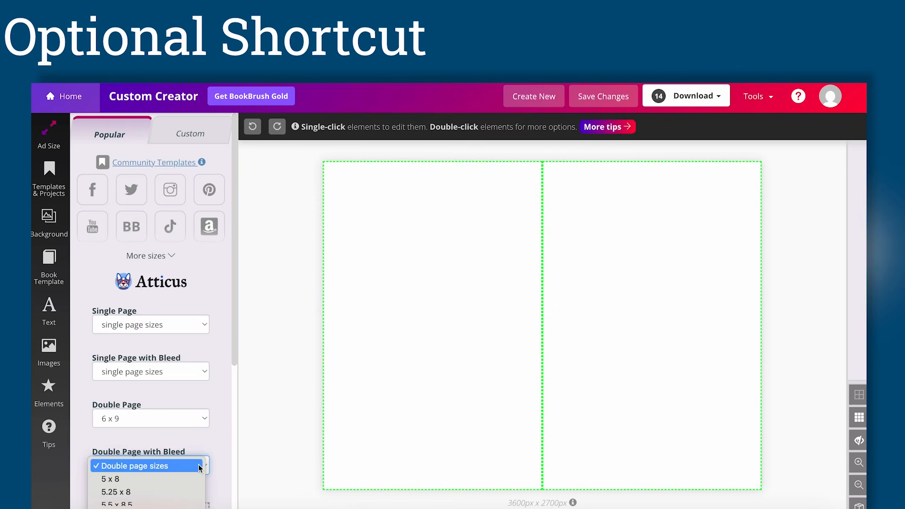
In Book Brush, fill a 6.14 x 9.21 double-page-with-bleed canvas with the uploaded treasure chest image and open the download options.
click(185, 428)
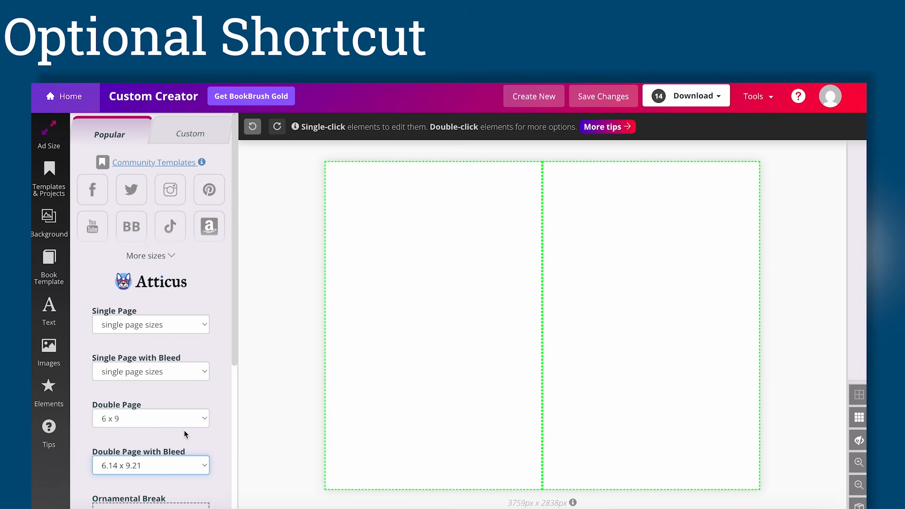
click(50, 348)
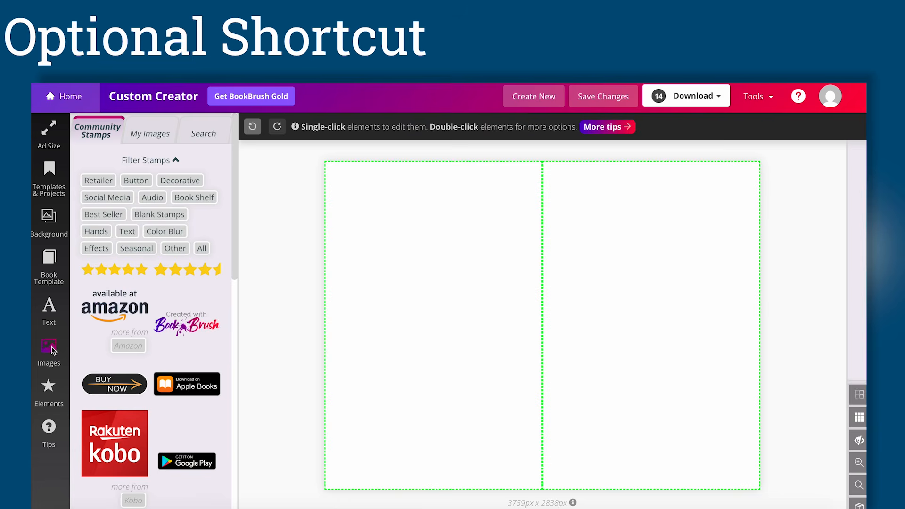
click(149, 149)
click(113, 284)
click(387, 209)
drag(432, 236, 776, 486)
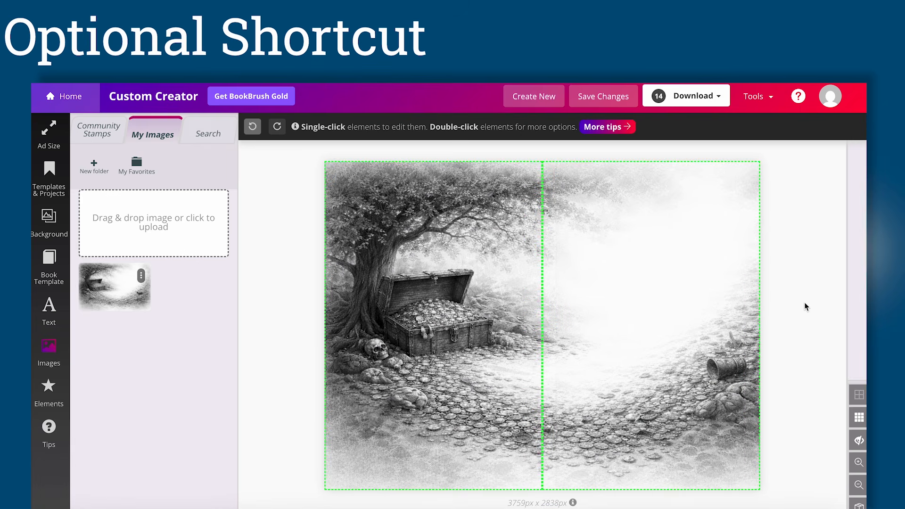
click(714, 97)
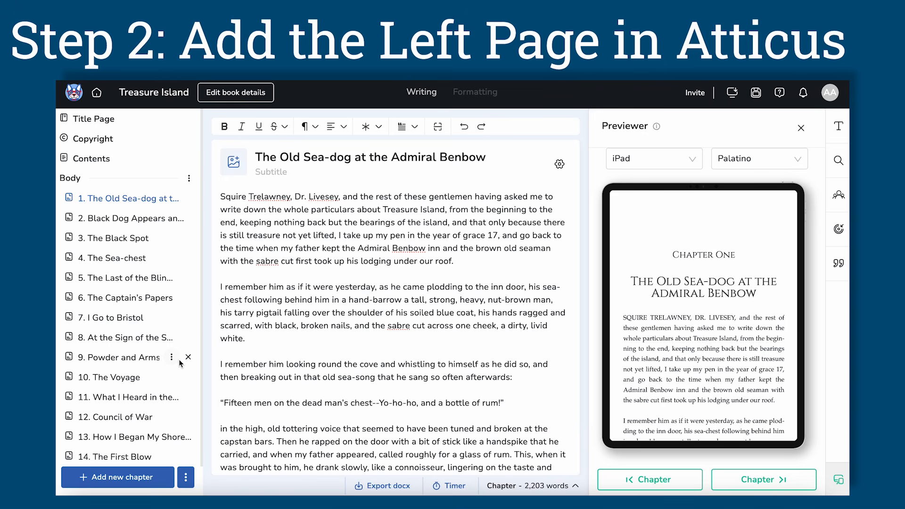
In Atticus, add a full page image to Treasure Island and move it into the front matter directly after Contents.
click(188, 476)
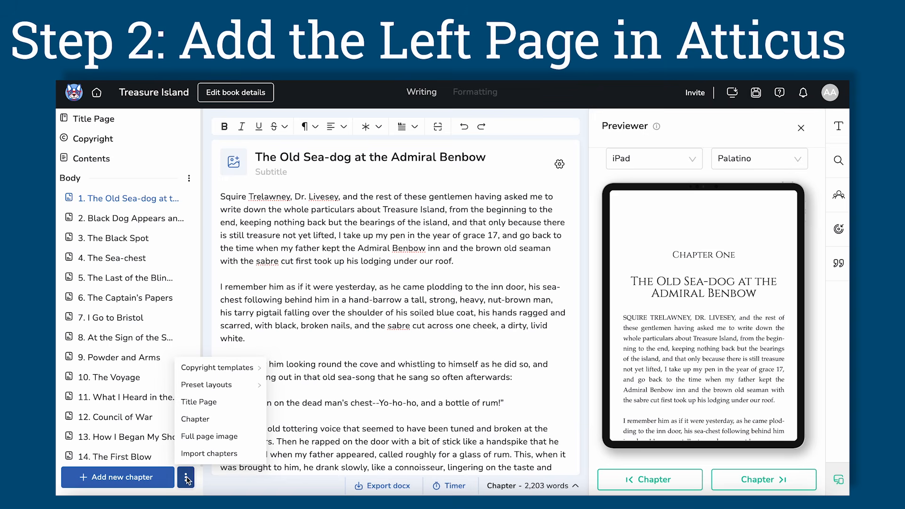
click(240, 438)
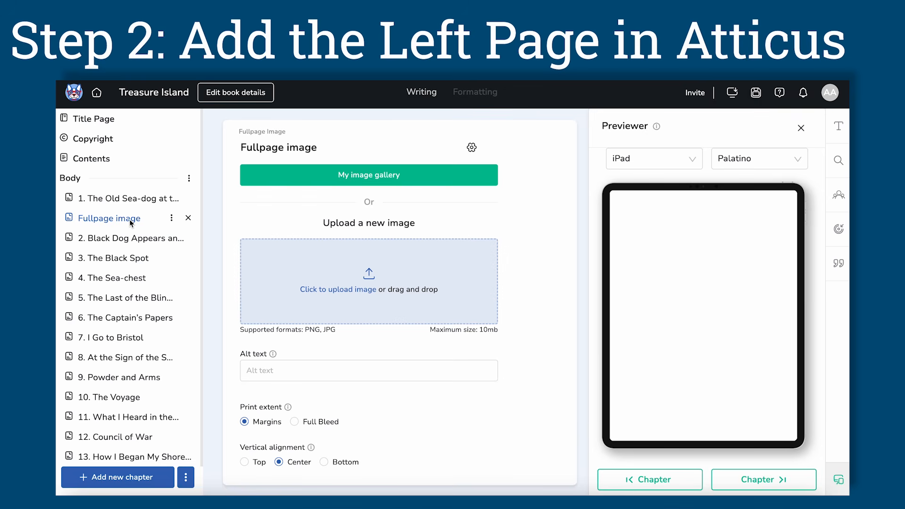
drag(131, 222, 132, 180)
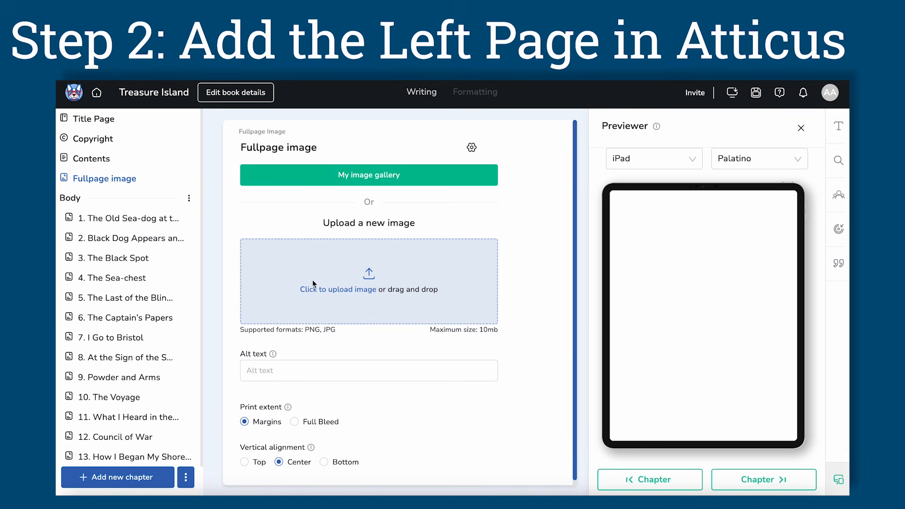
Upload the left-page picture a6d4d862d2.jpg to the full page image.
click(314, 283)
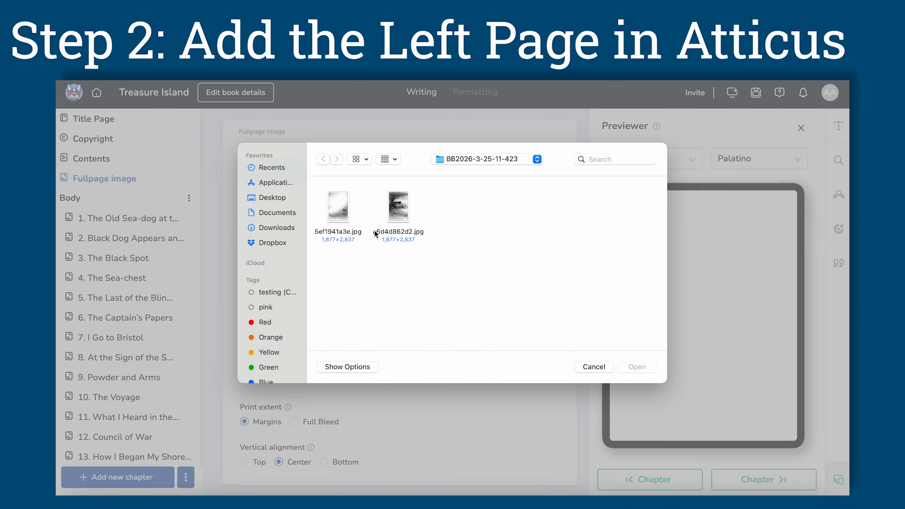
click(397, 215)
click(636, 367)
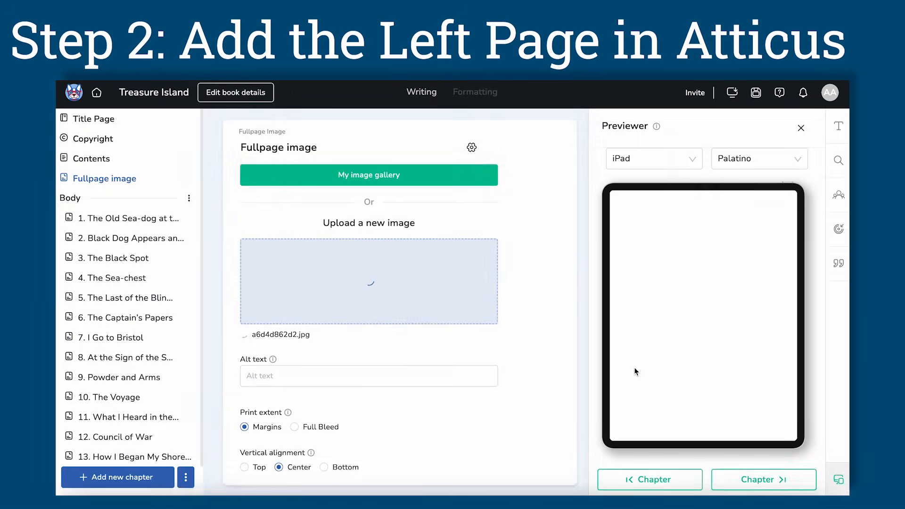
Make the full page image begin on the left side, print at full bleed and be hidden in the table of contents.
click(172, 178)
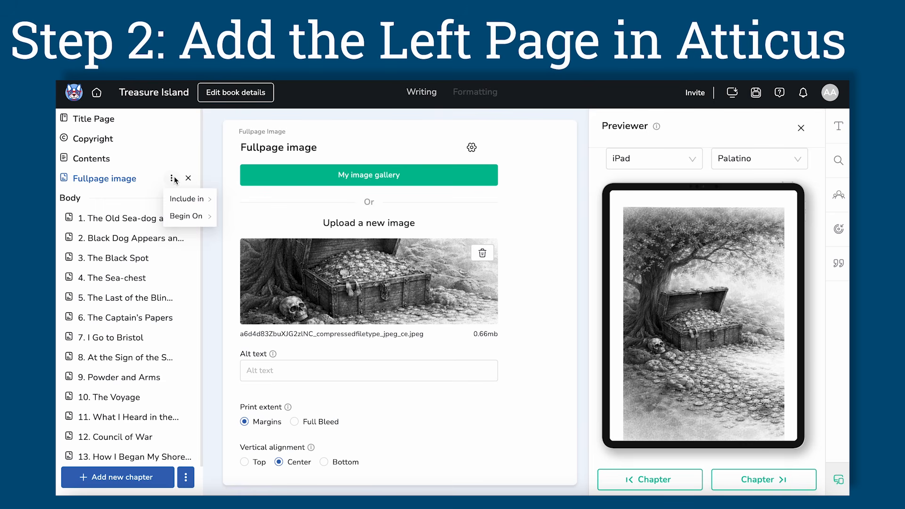
mouse_move(197, 216)
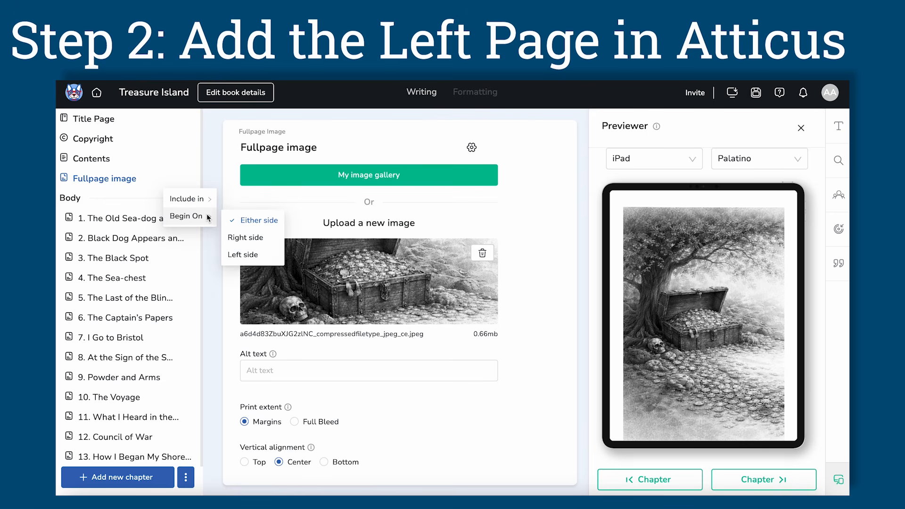
click(260, 255)
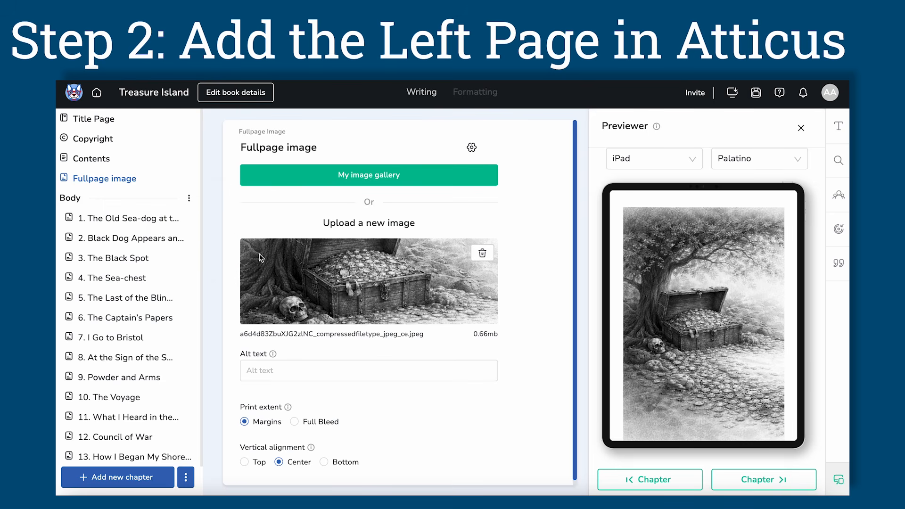
click(294, 421)
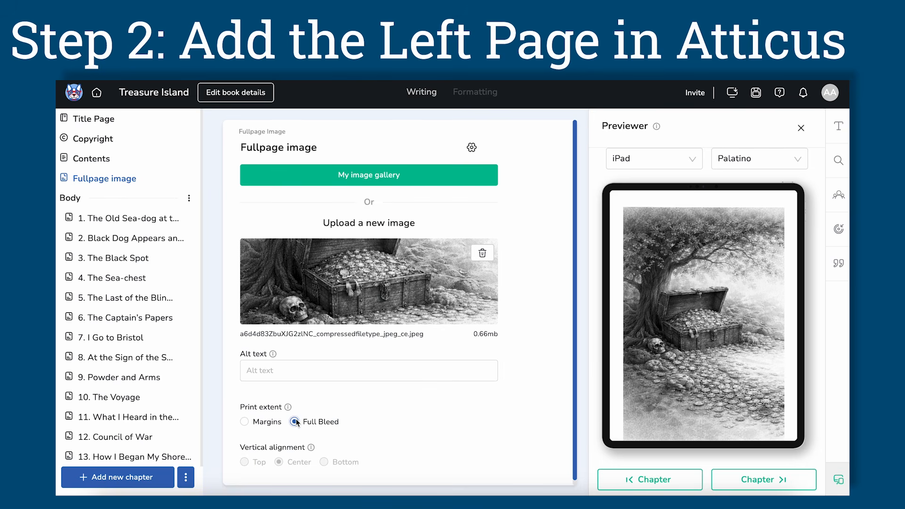
click(472, 148)
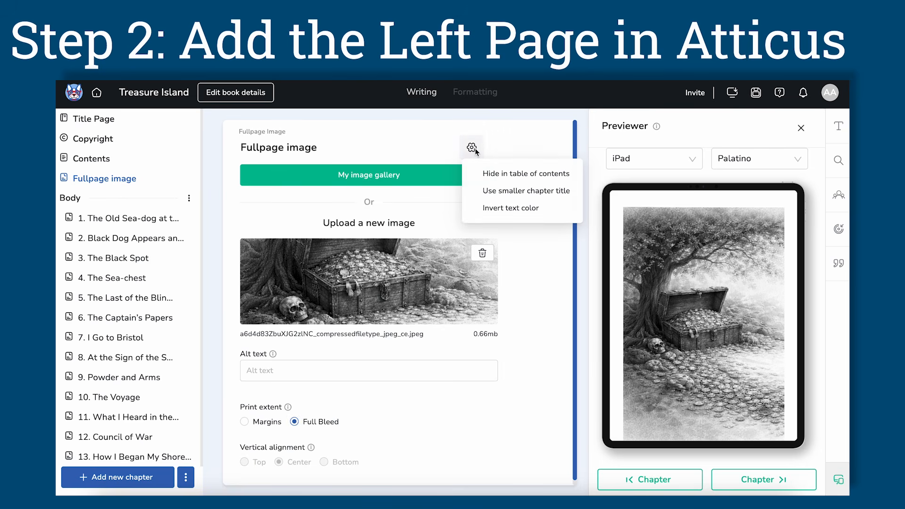
click(488, 175)
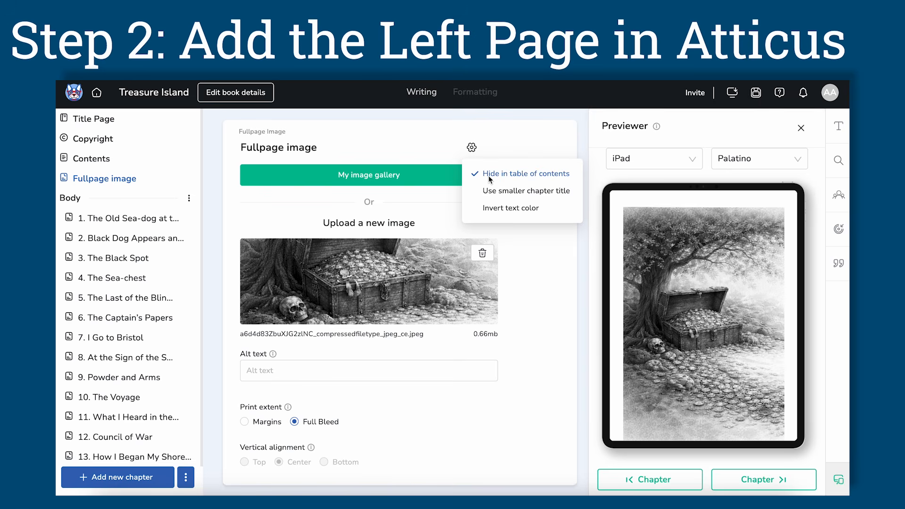
click(112, 161)
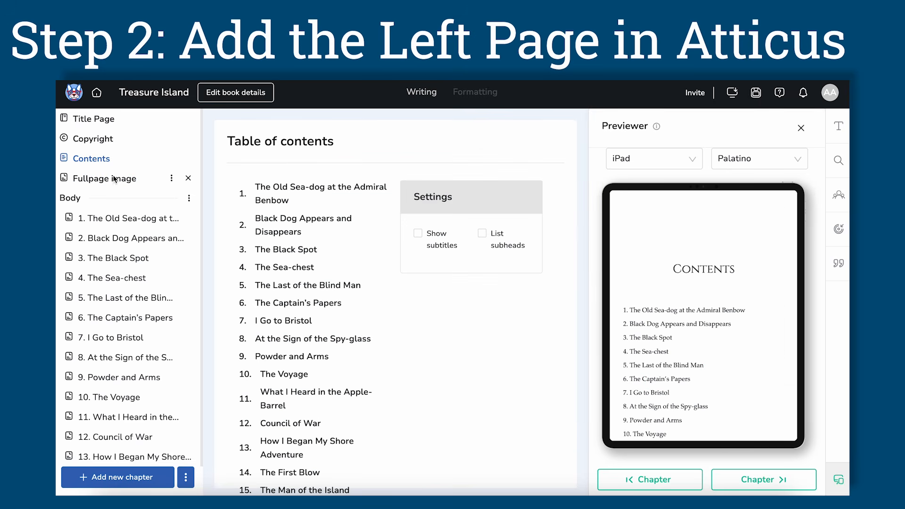
click(115, 182)
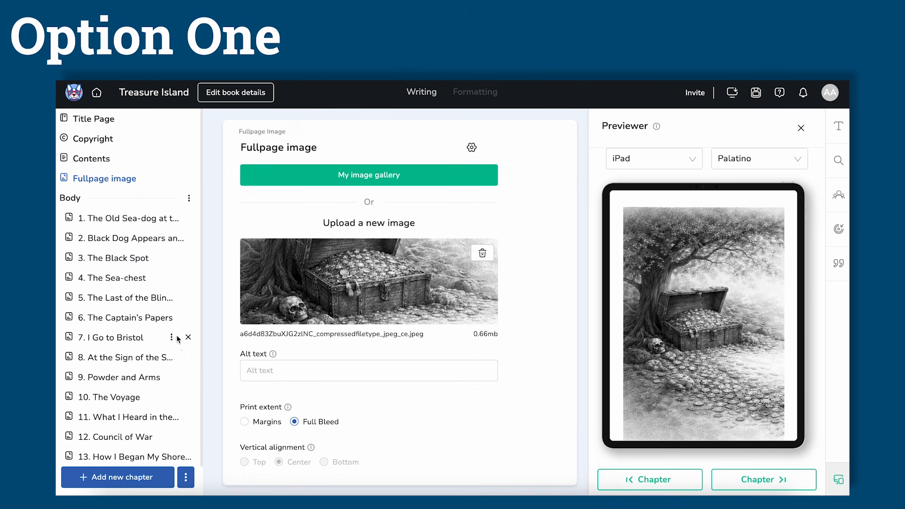
Add a second full page image and move it into the front matter directly below the first one.
click(187, 477)
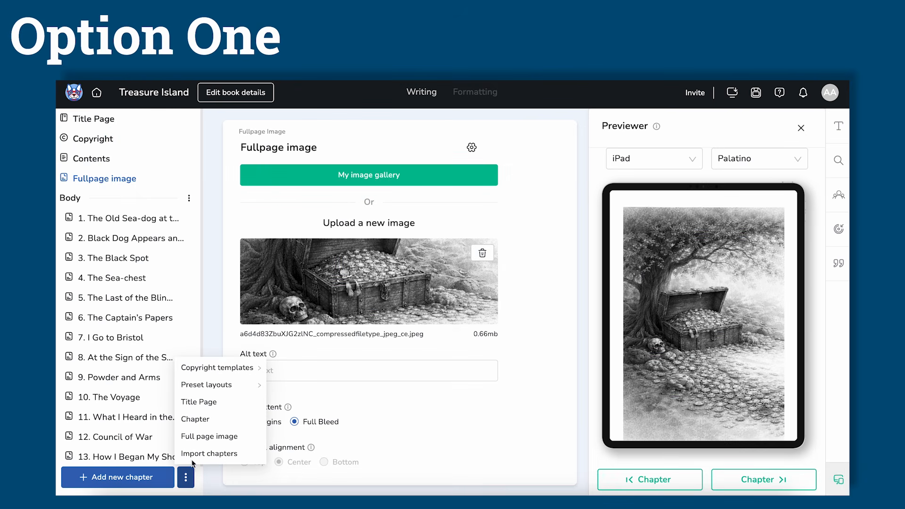
click(196, 437)
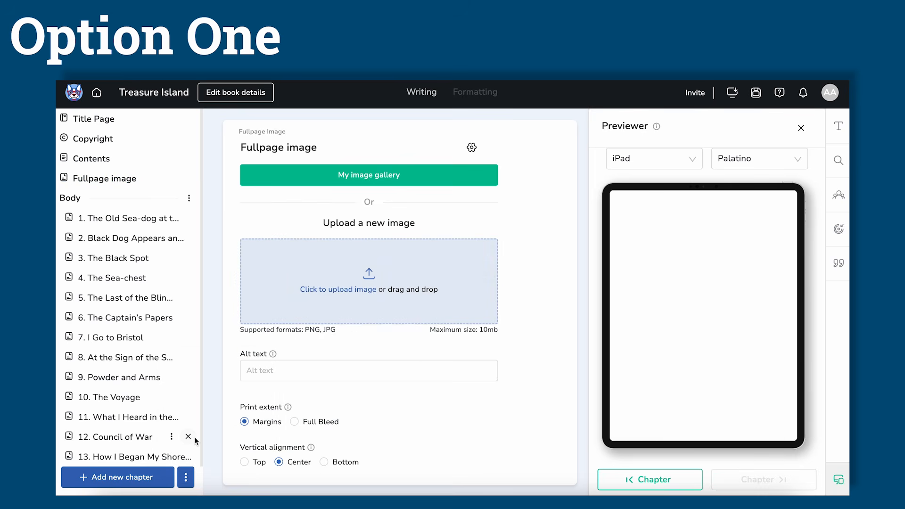
scroll(142, 433, down, 5)
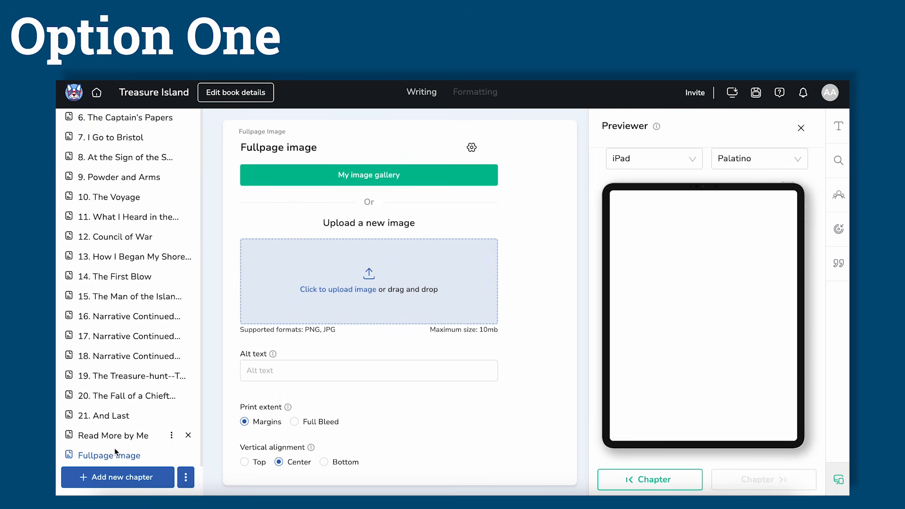
drag(108, 456, 106, 199)
Upload the right-page picture 5ef1941a3e.jpg to the second full page image.
click(319, 288)
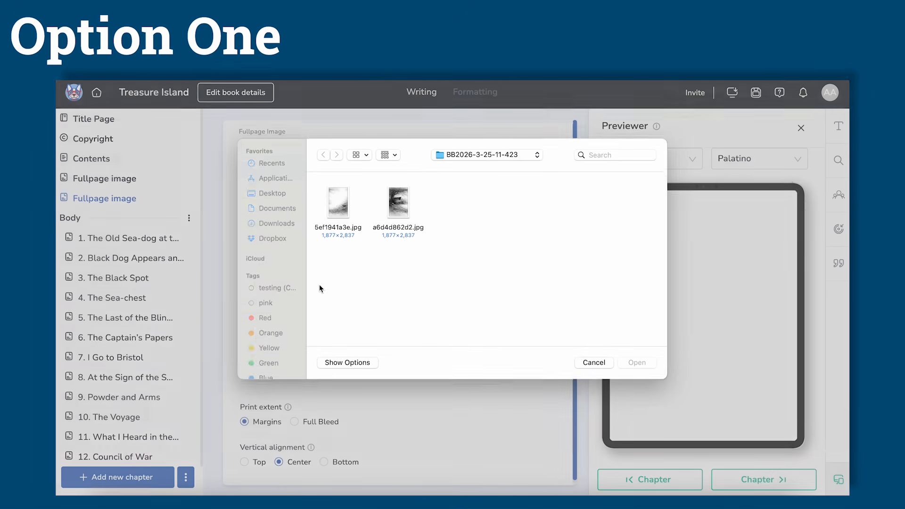
click(336, 212)
click(637, 367)
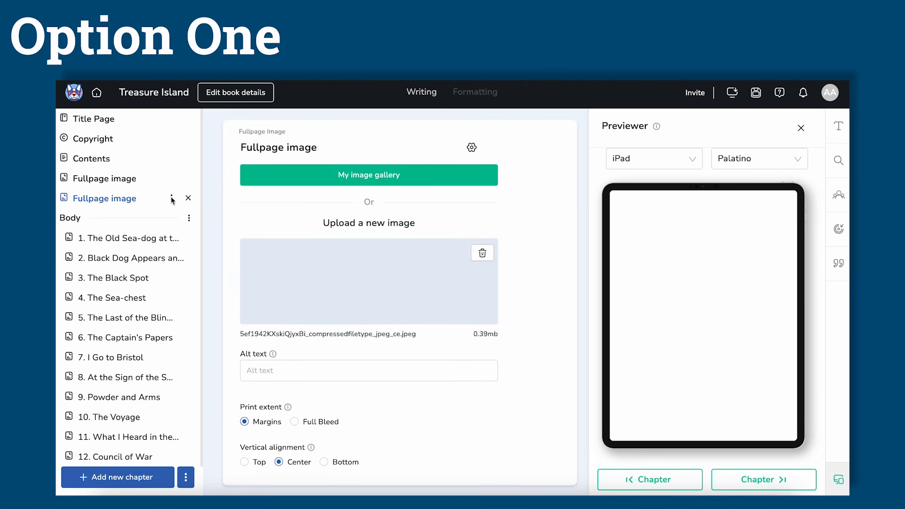
Make the second full page image begin on the right side, print at full bleed and be hidden in the table of contents.
click(172, 200)
mouse_move(187, 236)
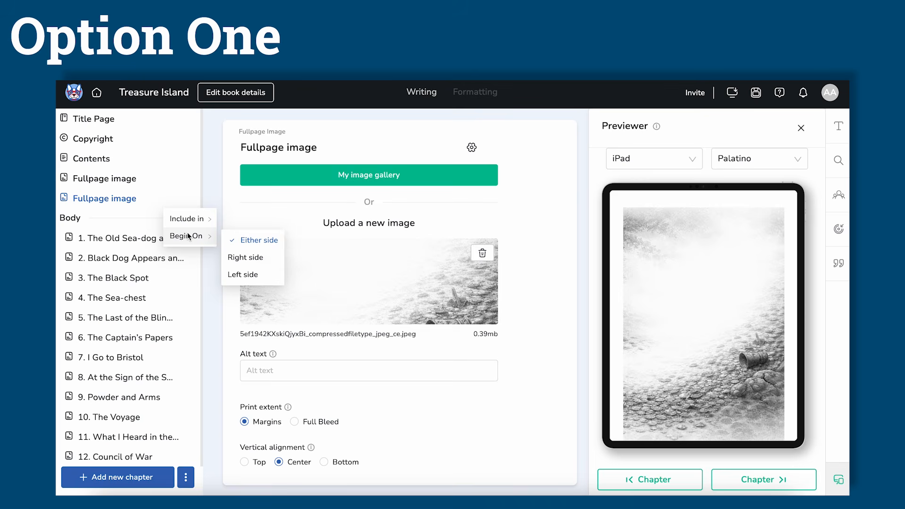
click(232, 260)
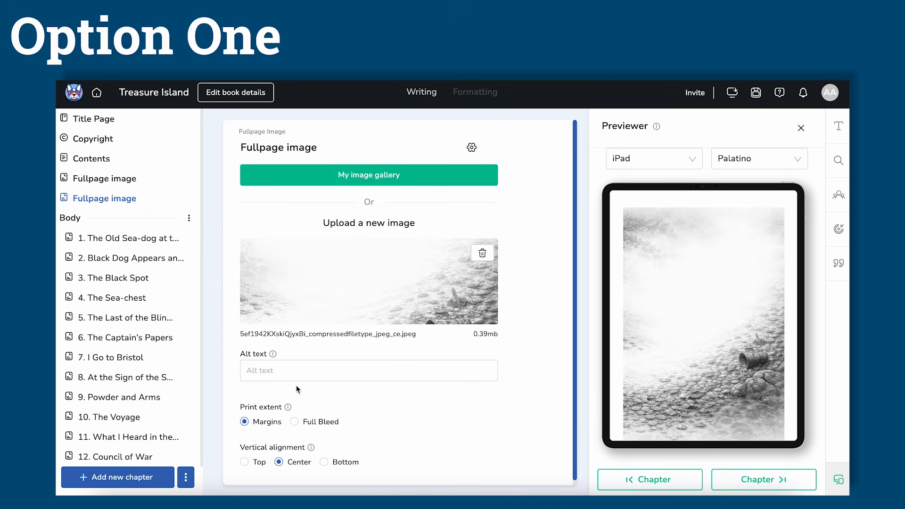
click(295, 422)
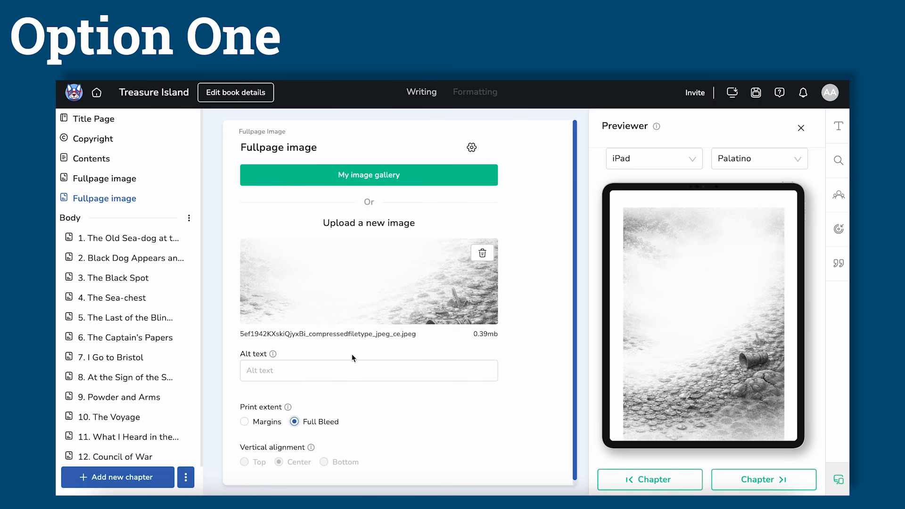
click(471, 147)
click(485, 175)
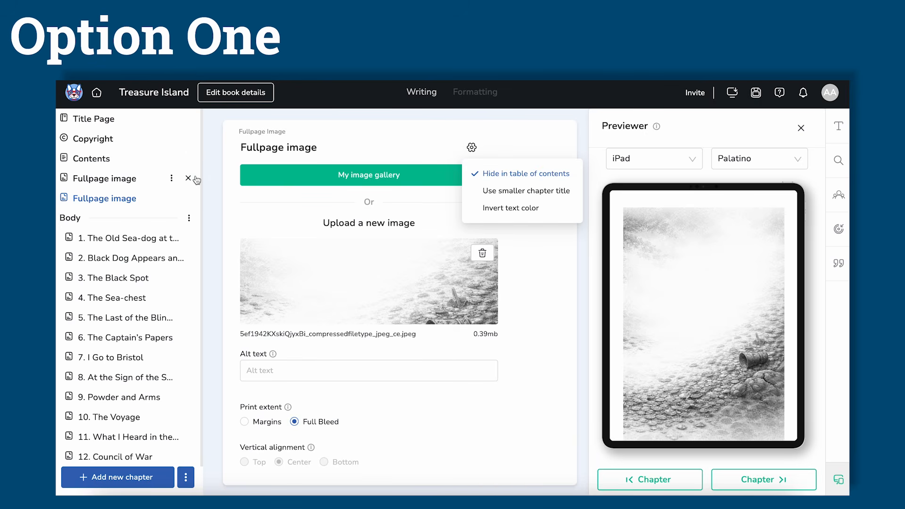
Check the table of contents for the hidden image pages and preview both full page images in the Print layout.
click(111, 165)
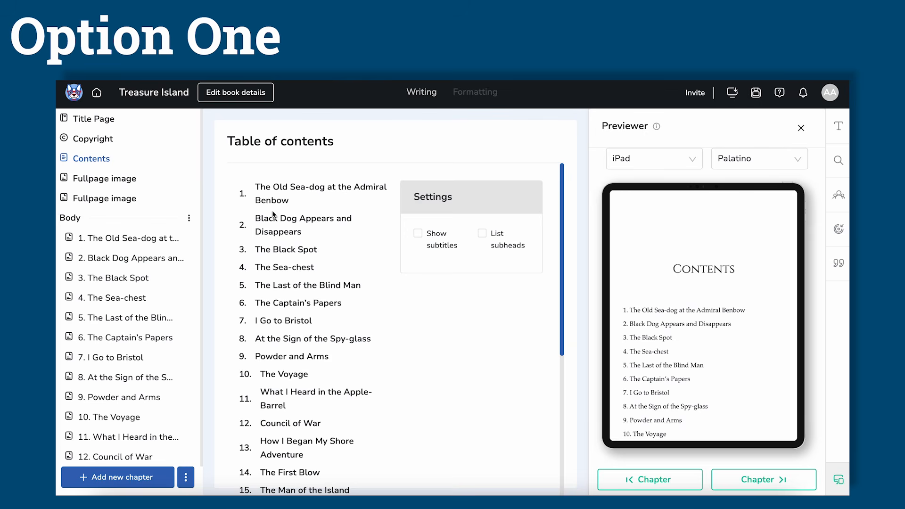
click(116, 200)
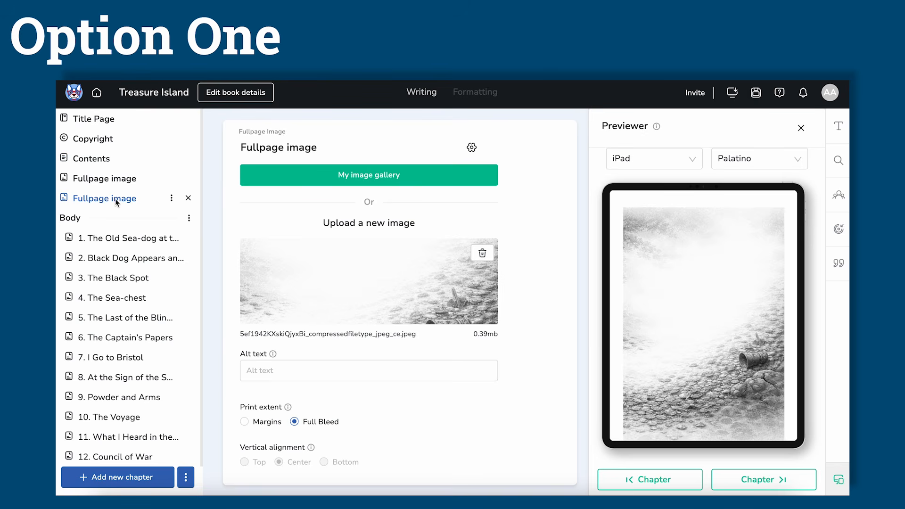
click(640, 163)
click(642, 184)
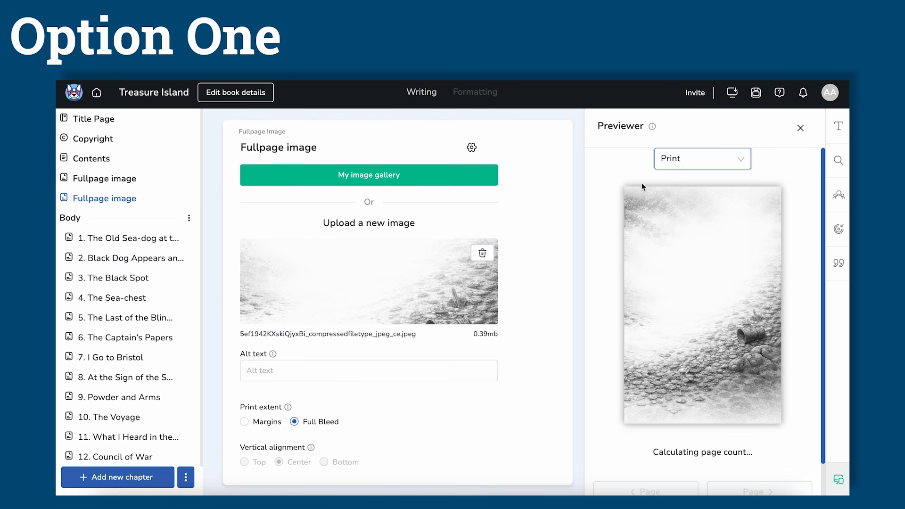
scroll(672, 423, down, 1)
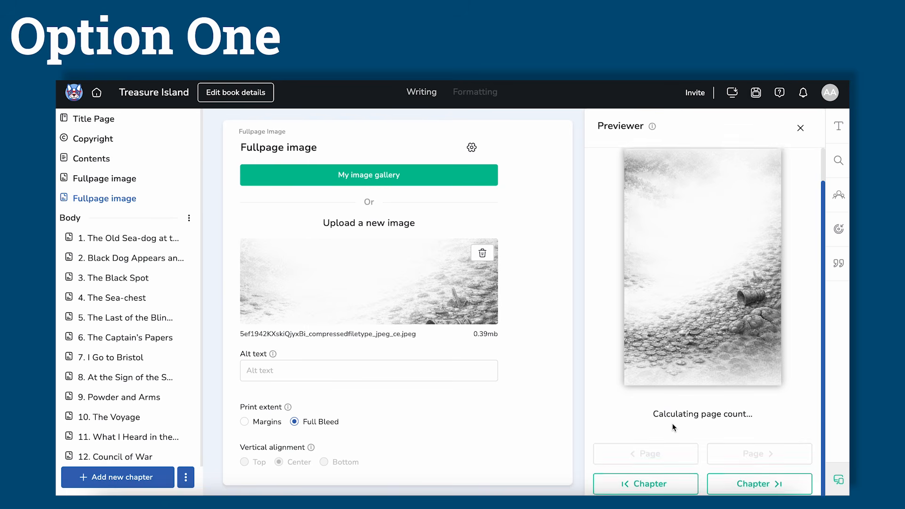
click(665, 483)
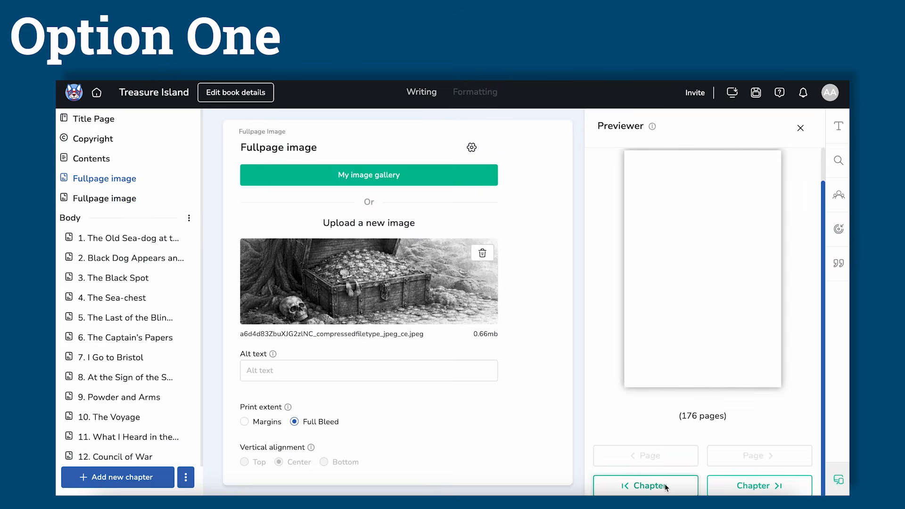
click(738, 480)
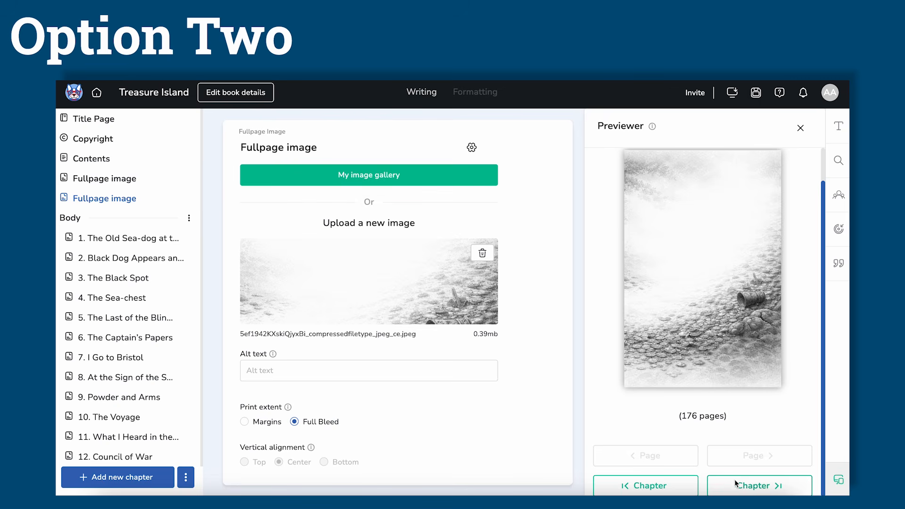
Upload 5ef1941a3e.jpg and set it as the chapter image of The Old Sea-dog at the Admiral Benbow.
click(111, 238)
click(233, 163)
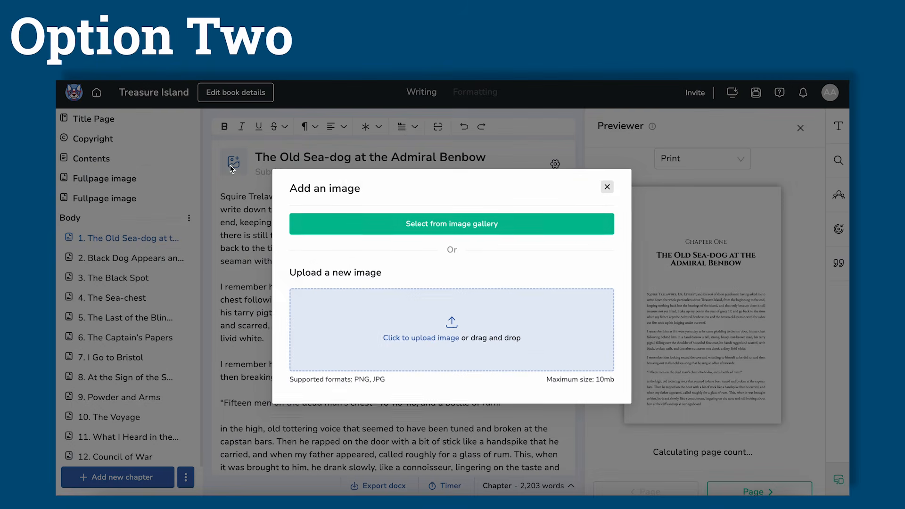
click(420, 330)
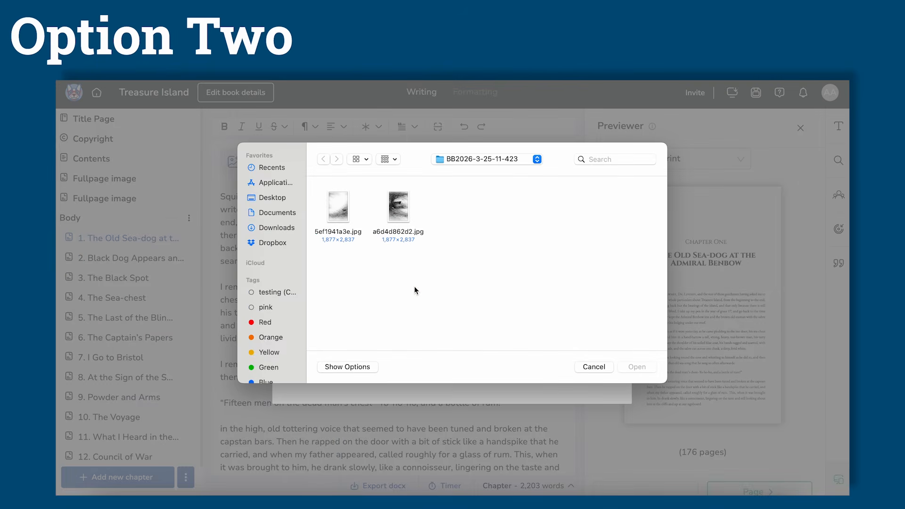
click(343, 213)
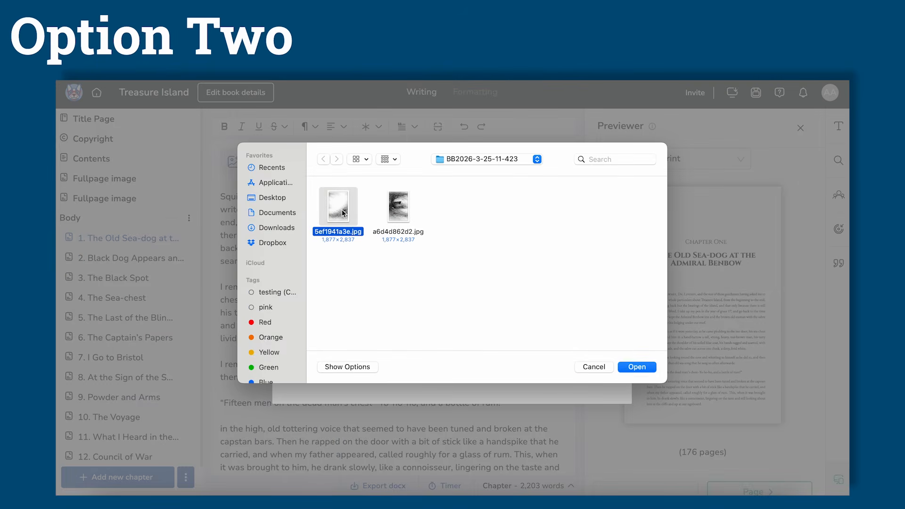
click(637, 367)
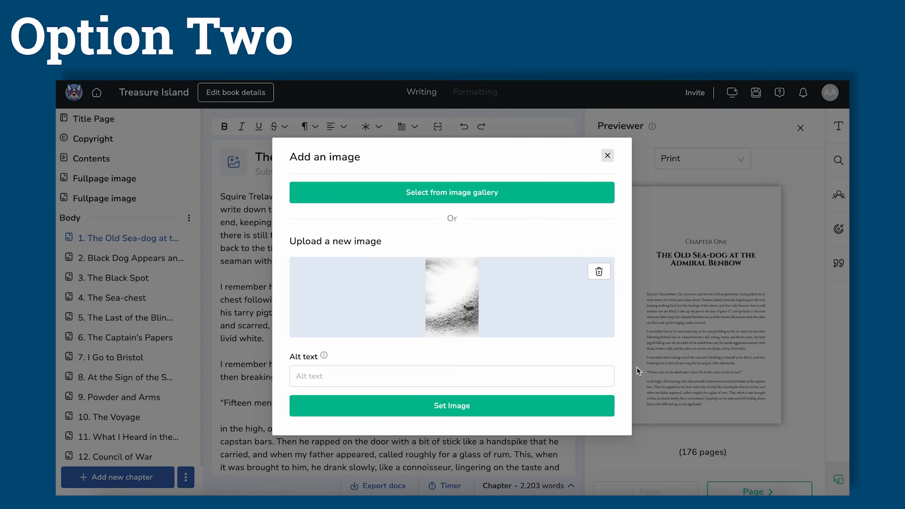
click(567, 405)
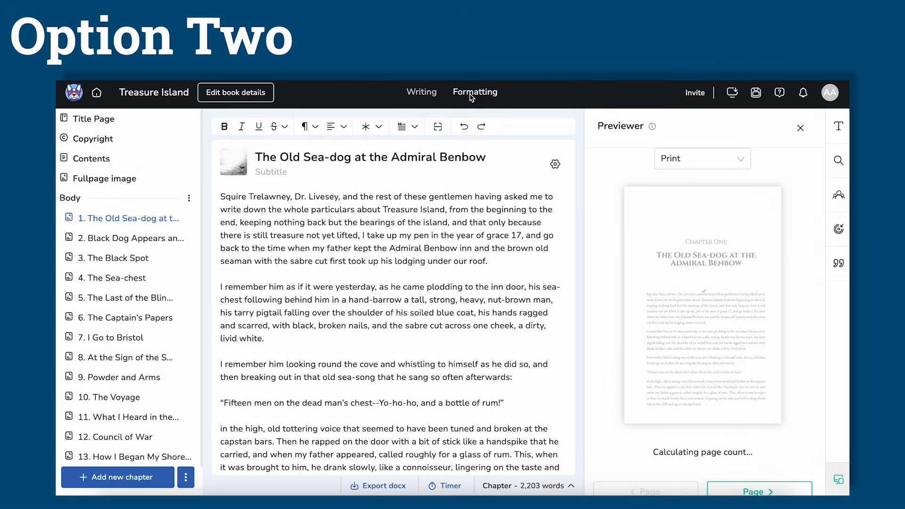
Edit the Treasure Island theme's chapter heading to enable the chapter image and use individual chapter images.
click(471, 94)
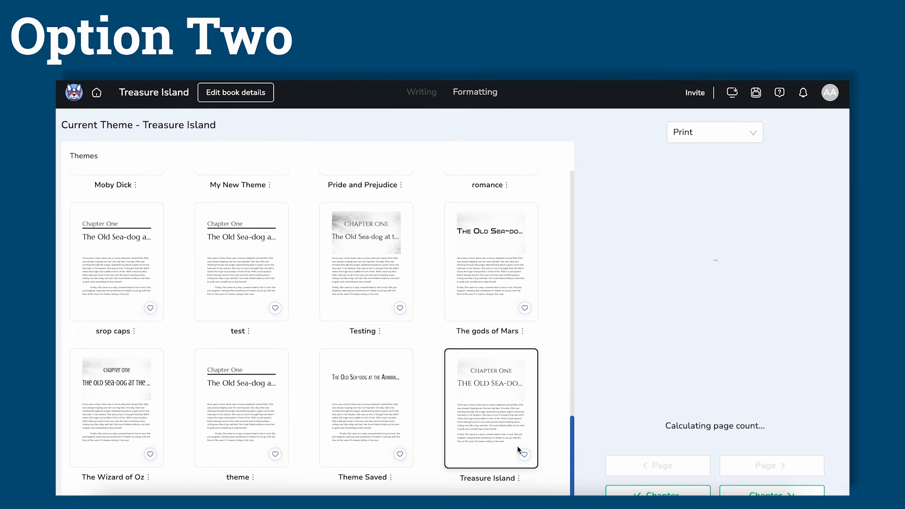
click(521, 479)
click(519, 413)
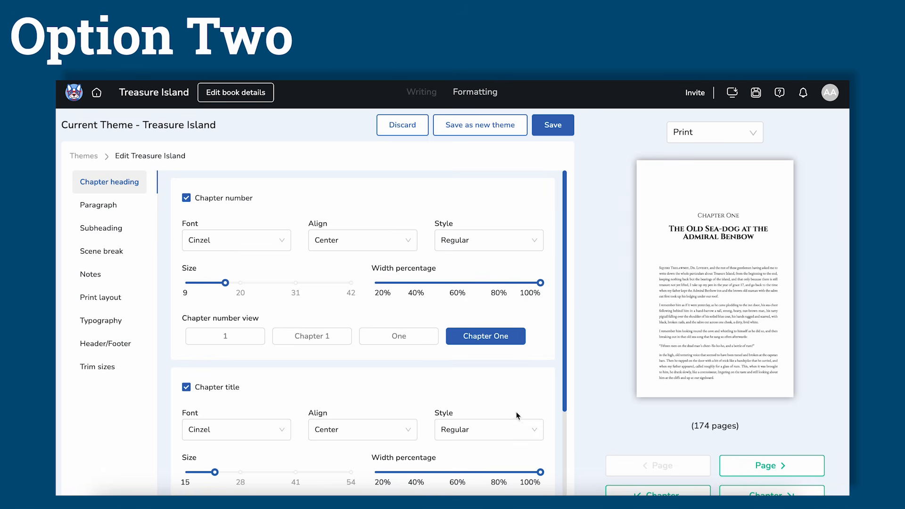
scroll(513, 412, down, 3)
click(186, 455)
scroll(352, 467, down, 3)
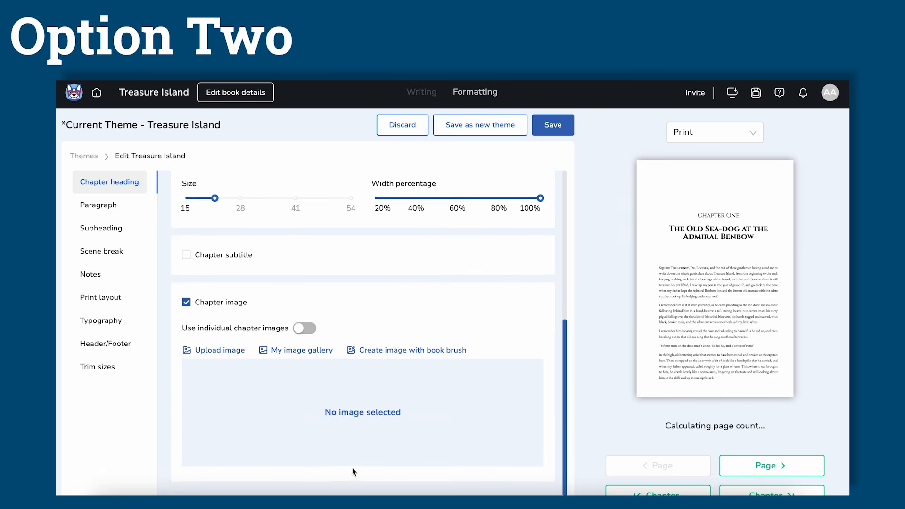
click(304, 329)
scroll(447, 377, right, 3)
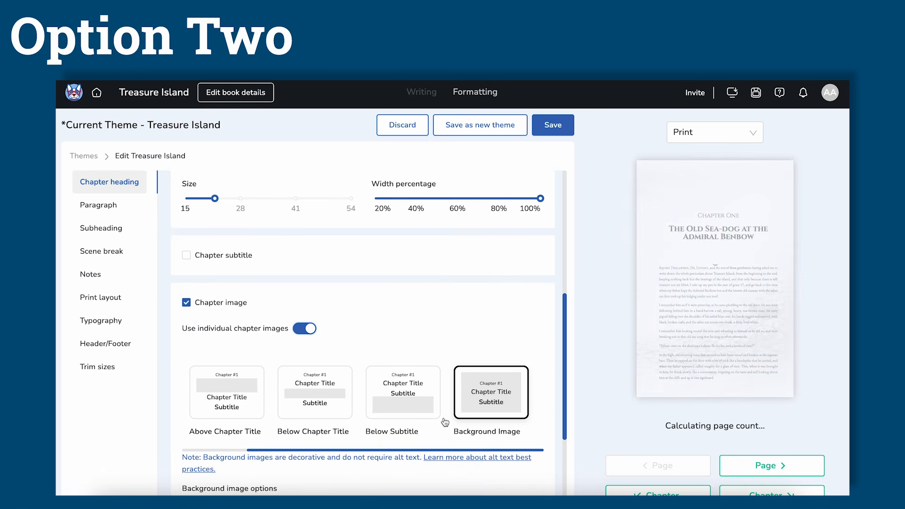
Set the chapter background image's opacity to about 30% and save the Treasure Island theme.
scroll(445, 422, down, 3)
click(286, 414)
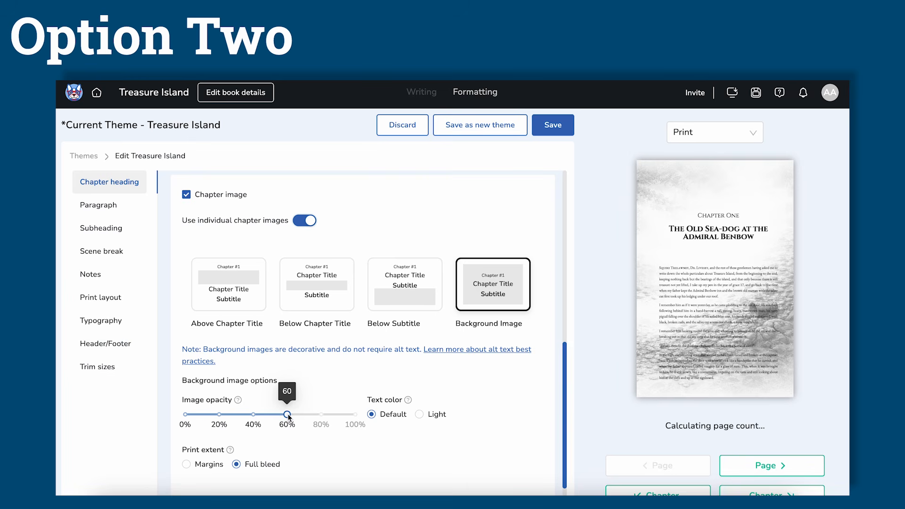
click(238, 414)
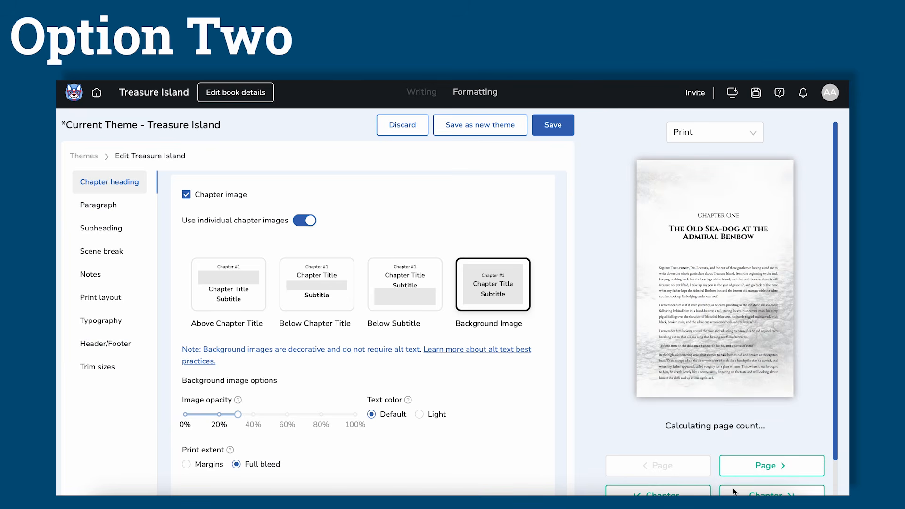
click(566, 134)
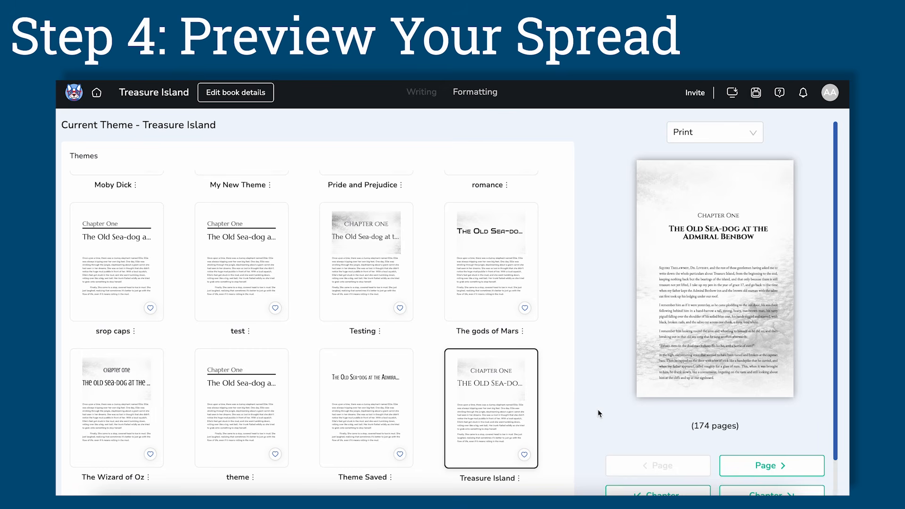
Export the Treasure Island book as a PDF and download the exported file.
scroll(597, 409, down, 1)
click(666, 485)
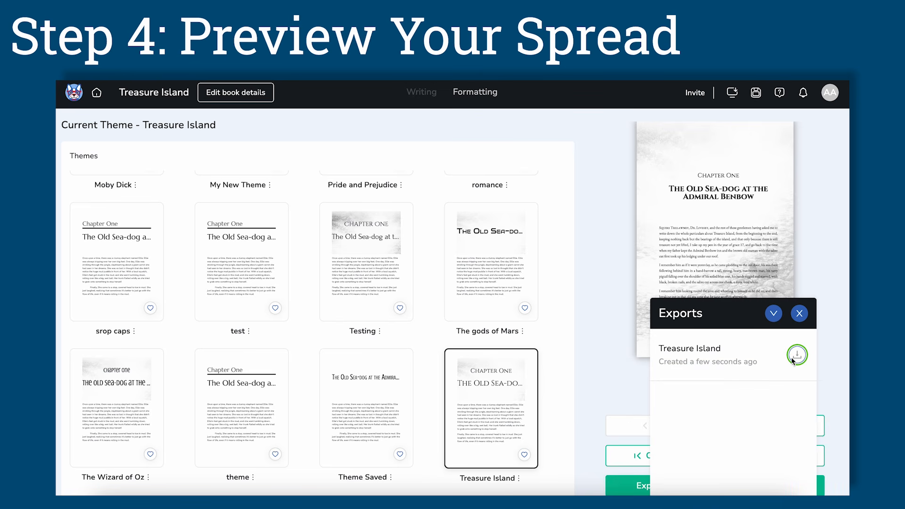
click(796, 355)
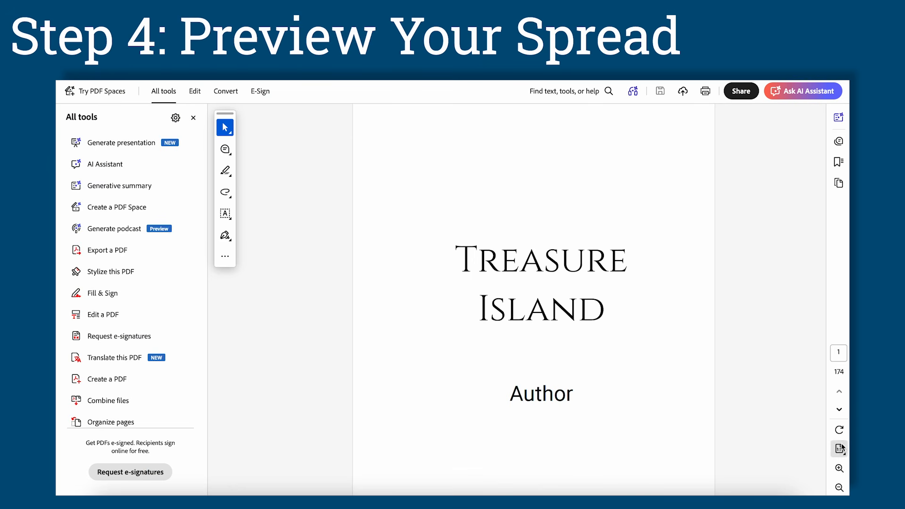
Display the exported PDF in two-page view with page thumbnails in Adobe Acrobat and examine the spread around the start of Chapter One.
click(839, 448)
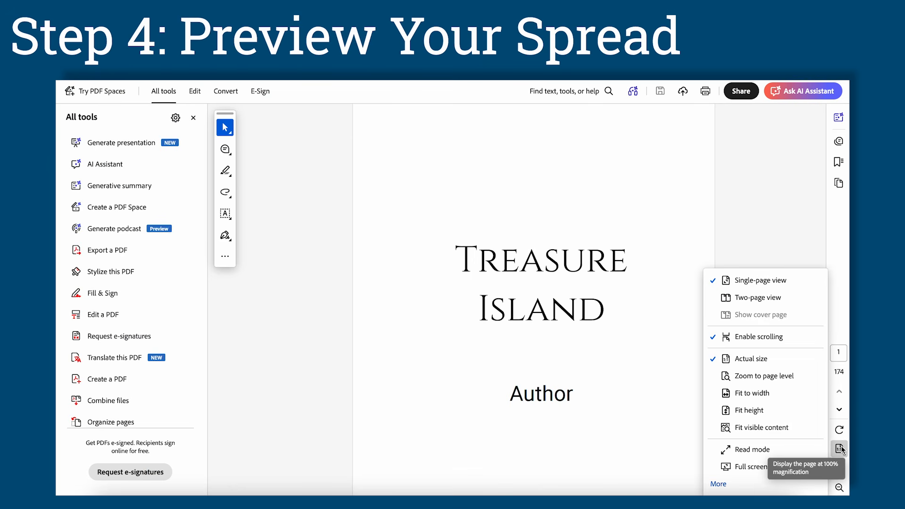
click(796, 299)
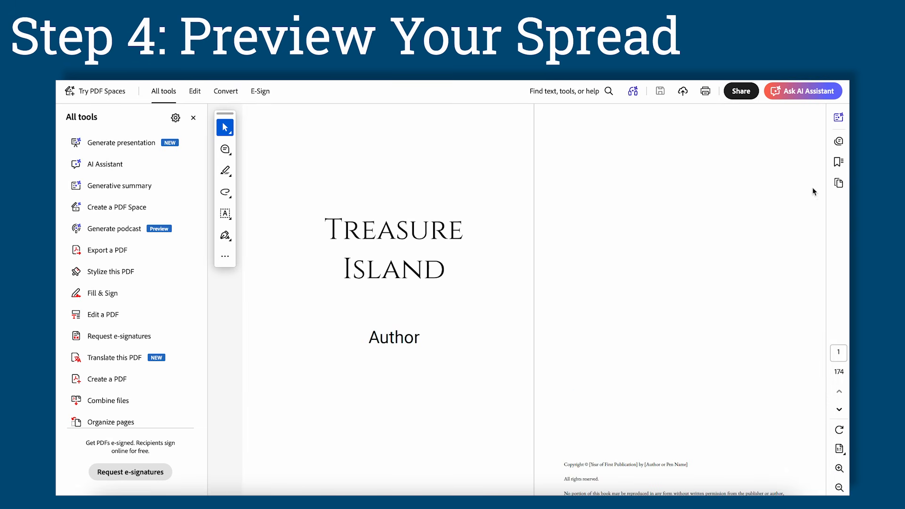
click(838, 184)
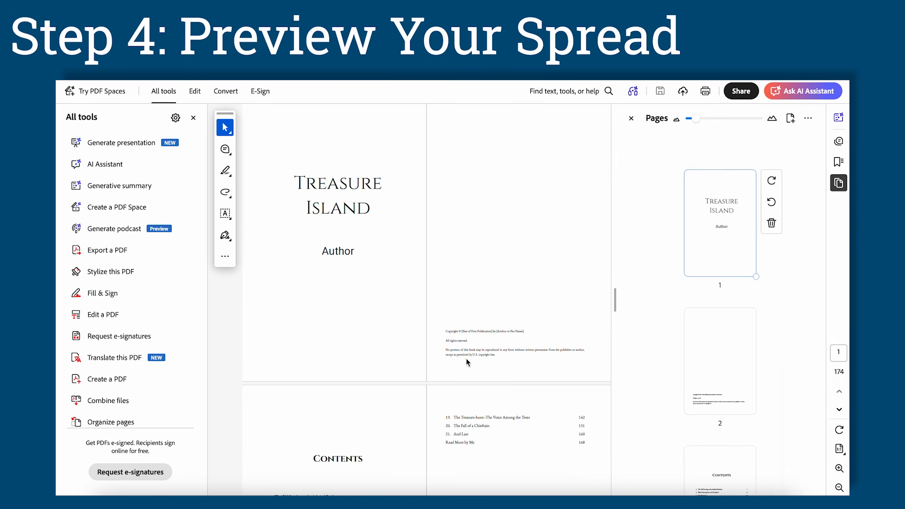
scroll(466, 361, down, 10)
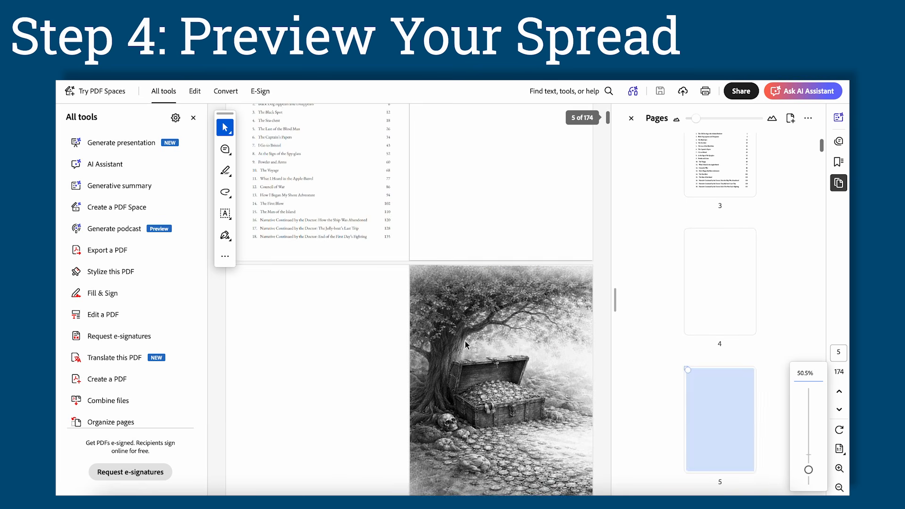
scroll(465, 344, down, 6)
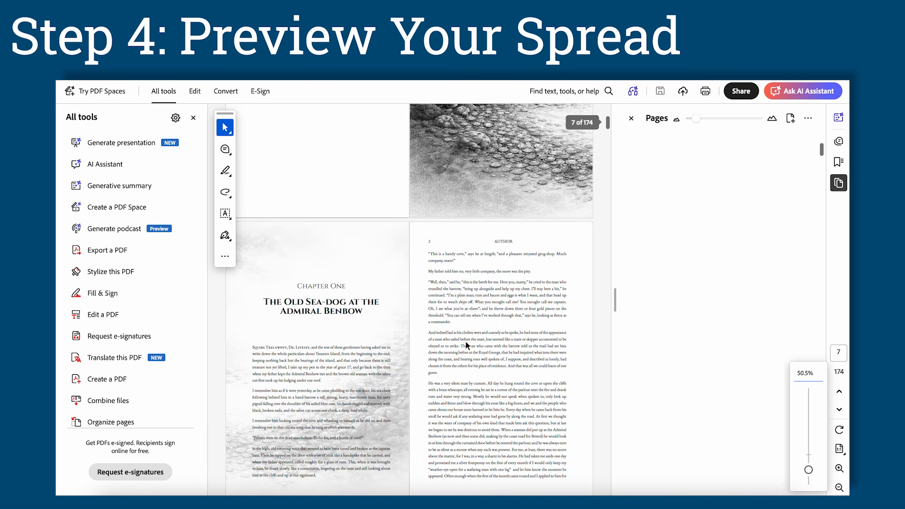
scroll(465, 341, up, 5)
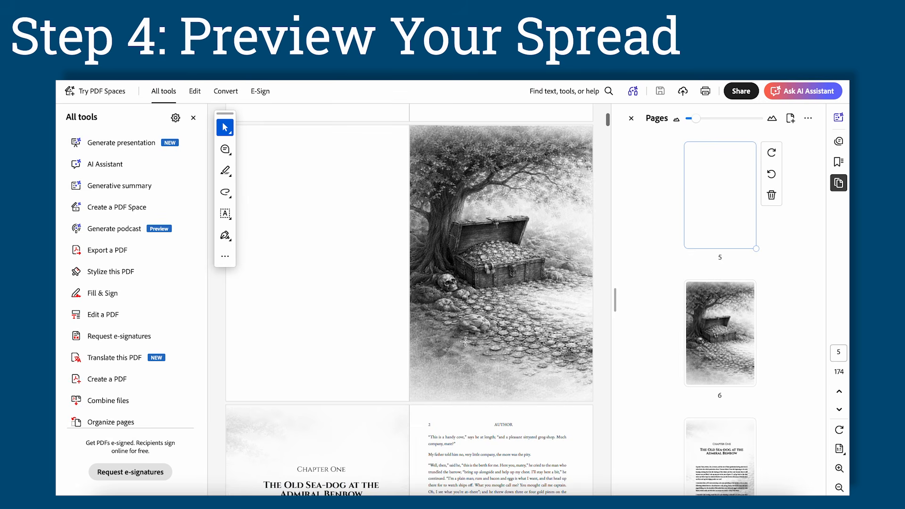